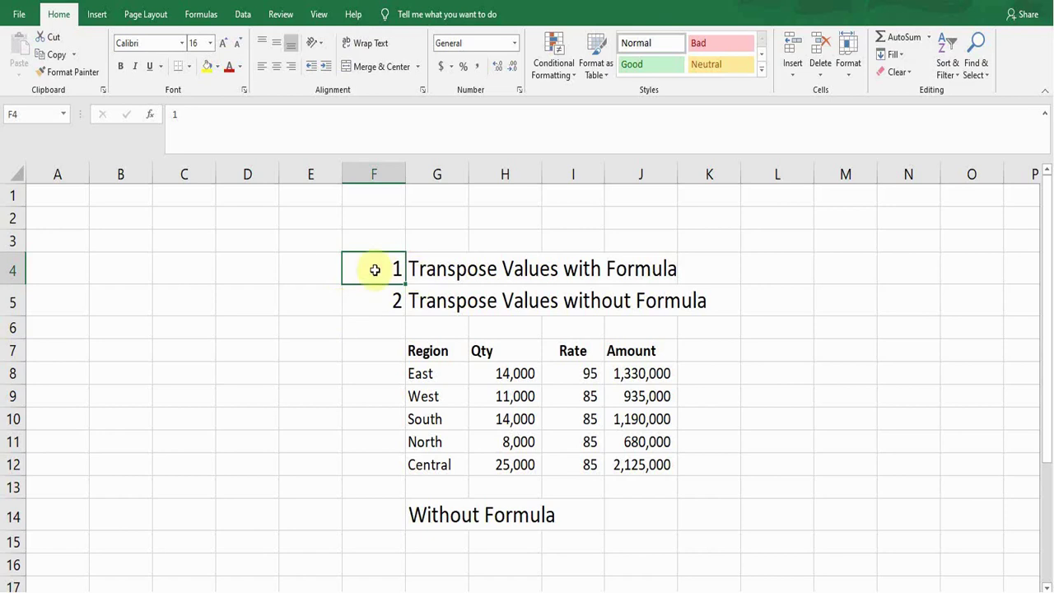
- Examine the two transpose method headings and the source table's column headers and region names
left_click(381, 301)
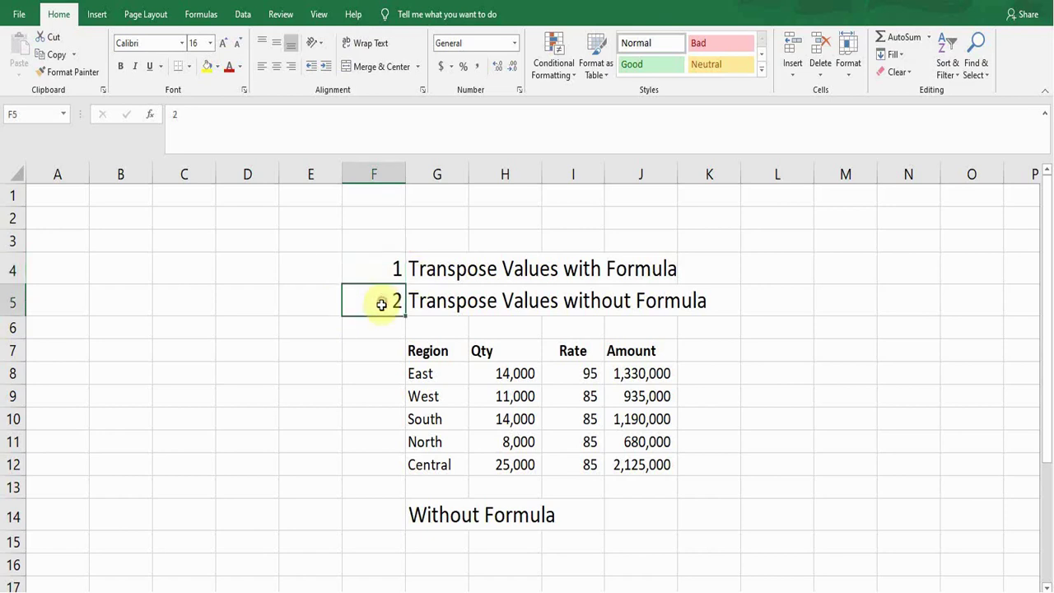
left_click(383, 268)
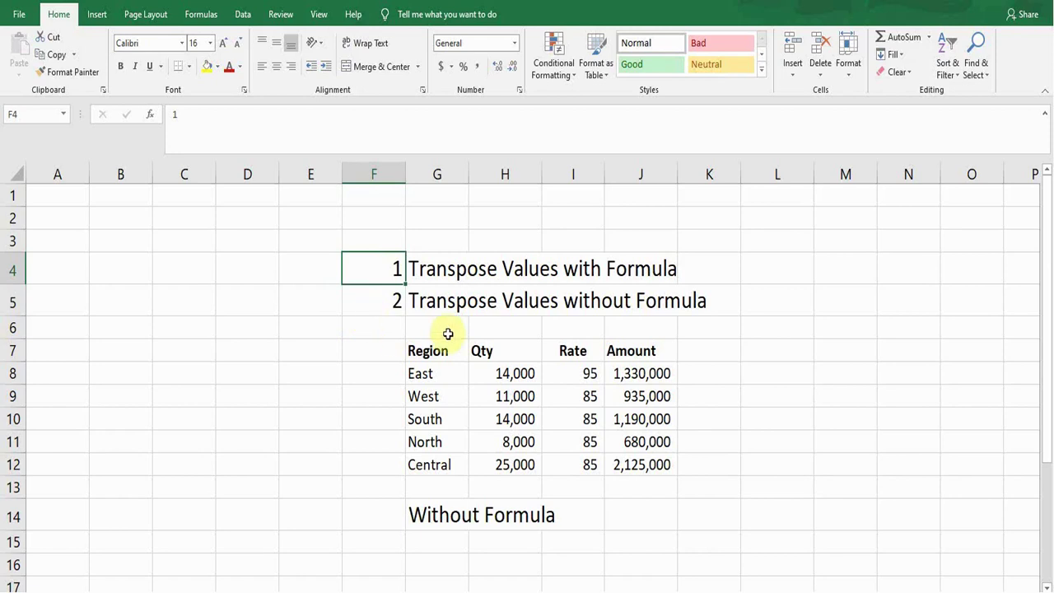
left_click(426, 349)
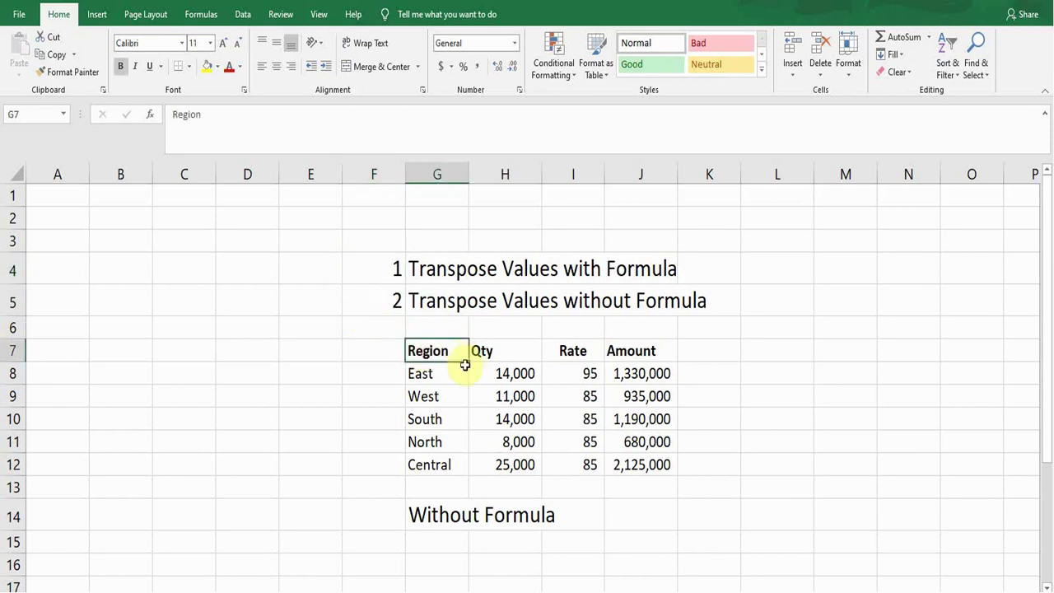
left_click(486, 351)
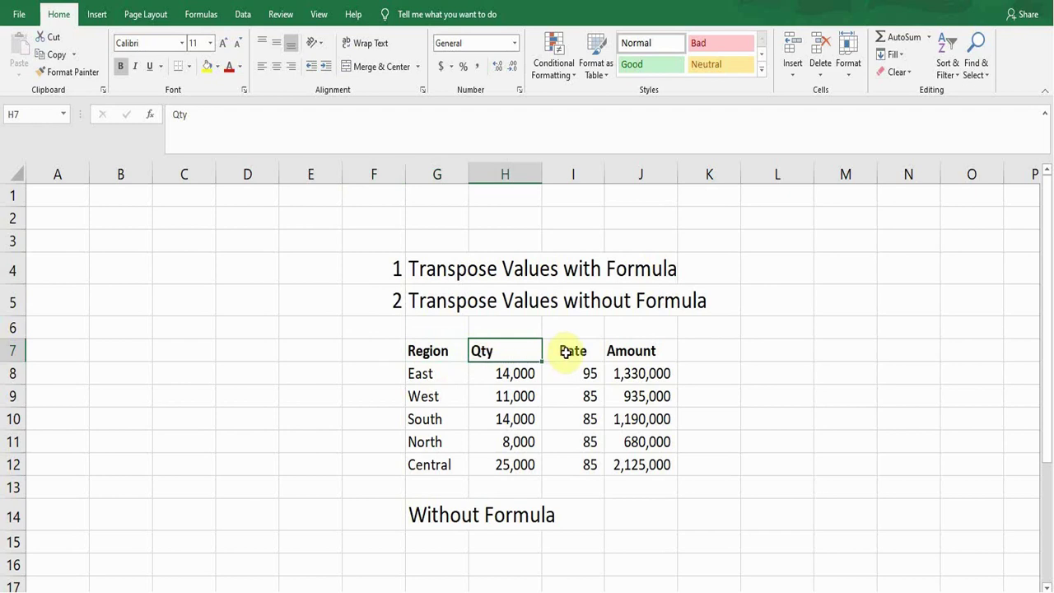
left_click(571, 352)
left_click(617, 354)
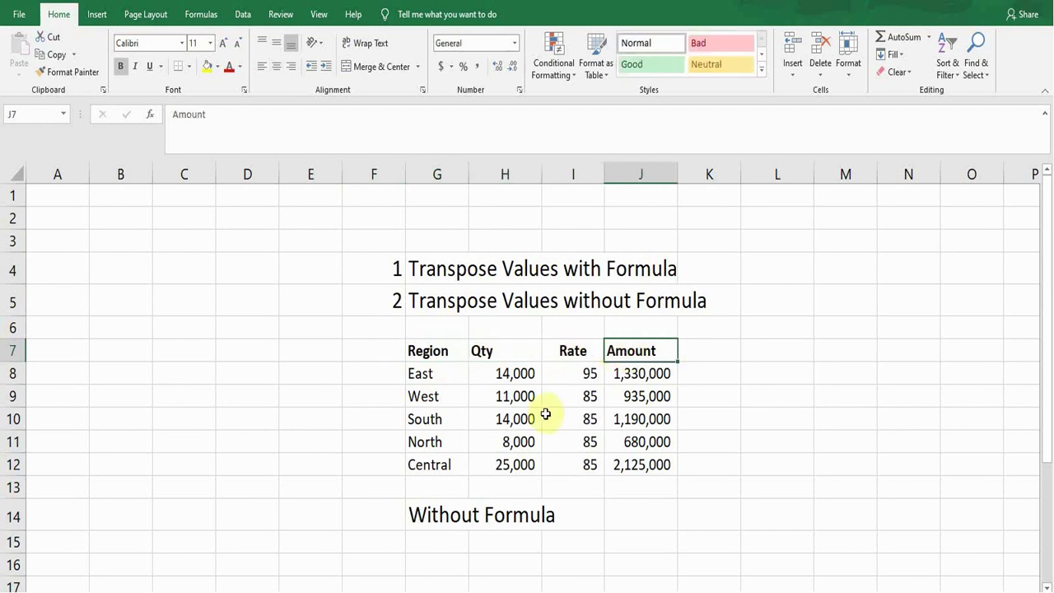
left_click(448, 354)
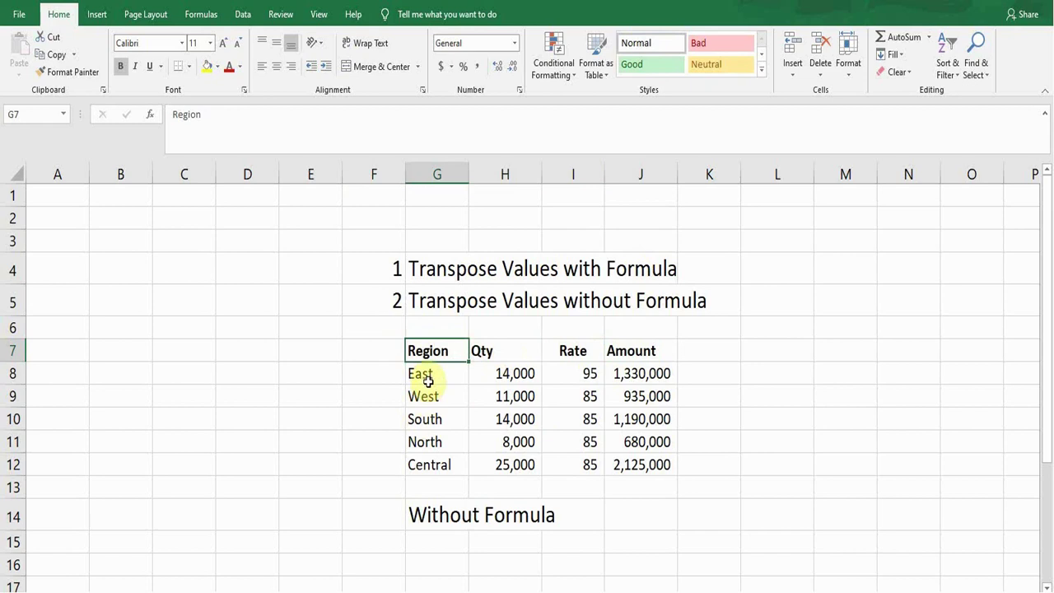
left_click(428, 415)
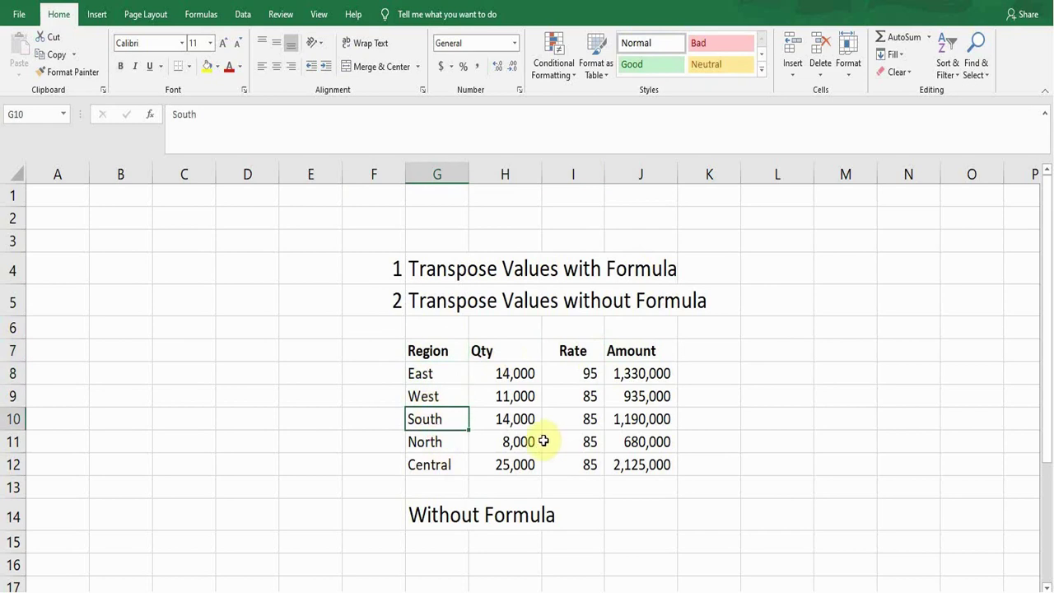
- Copy the source table G7:J12 and paste it transposed at G16 under the "Without Formula" heading
scroll(547, 432, "down", 1)
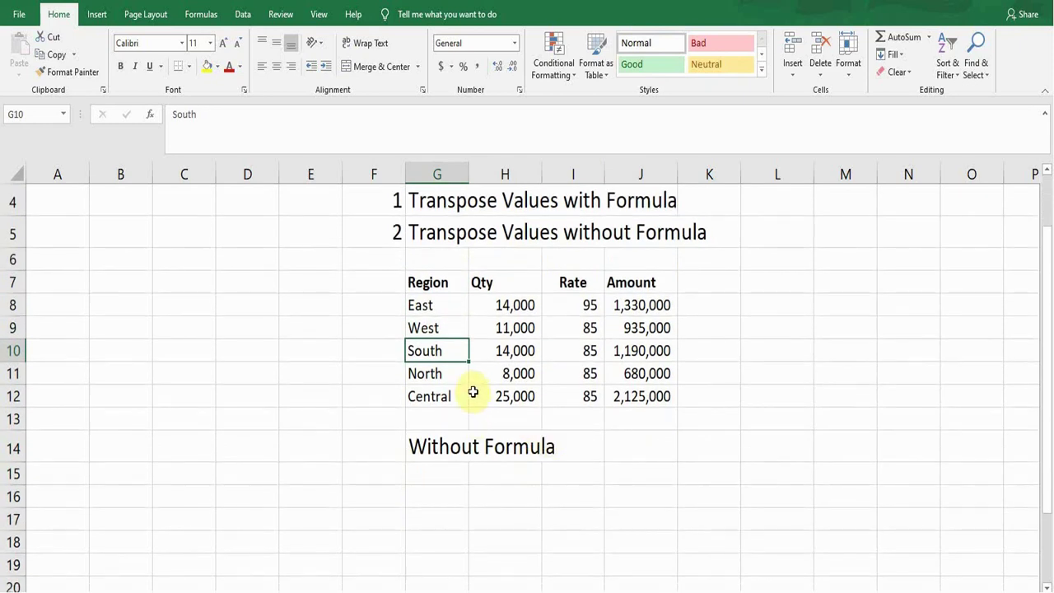
left_click_drag(423, 278, 638, 396)
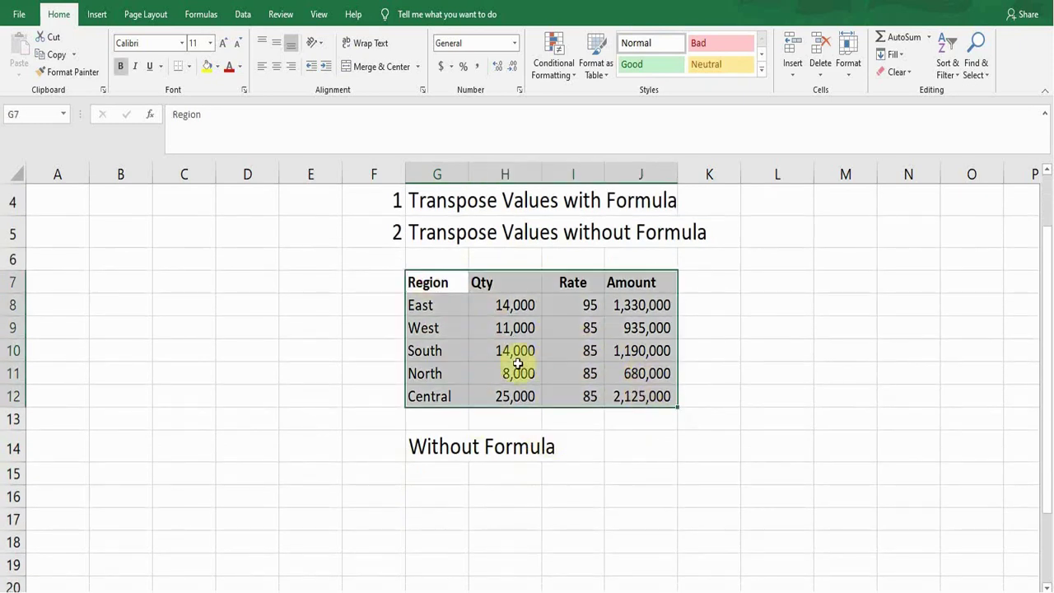
key("ctrl+c")
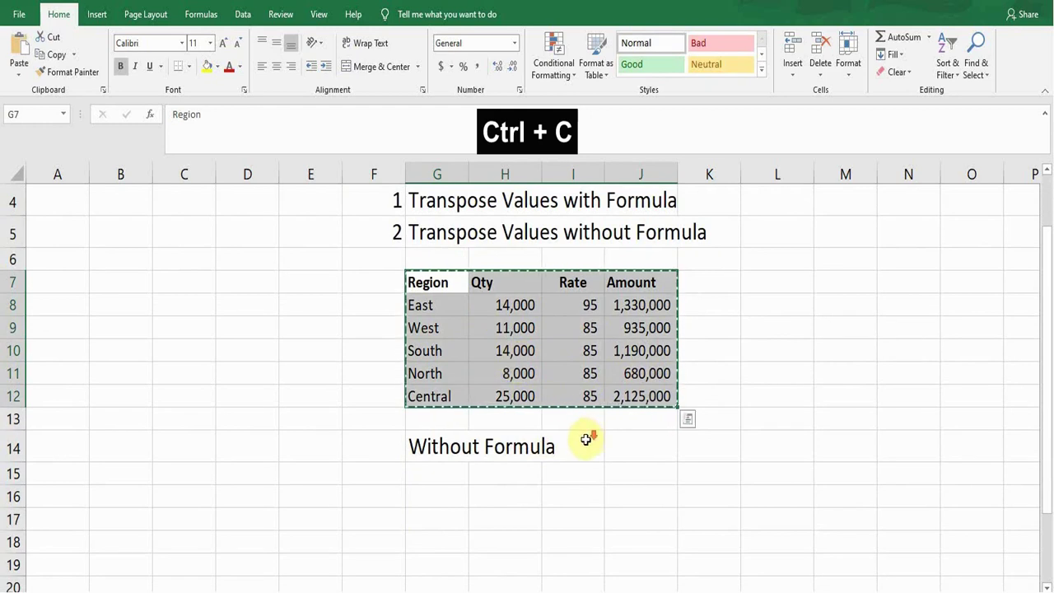
scroll(586, 439, "down", 1)
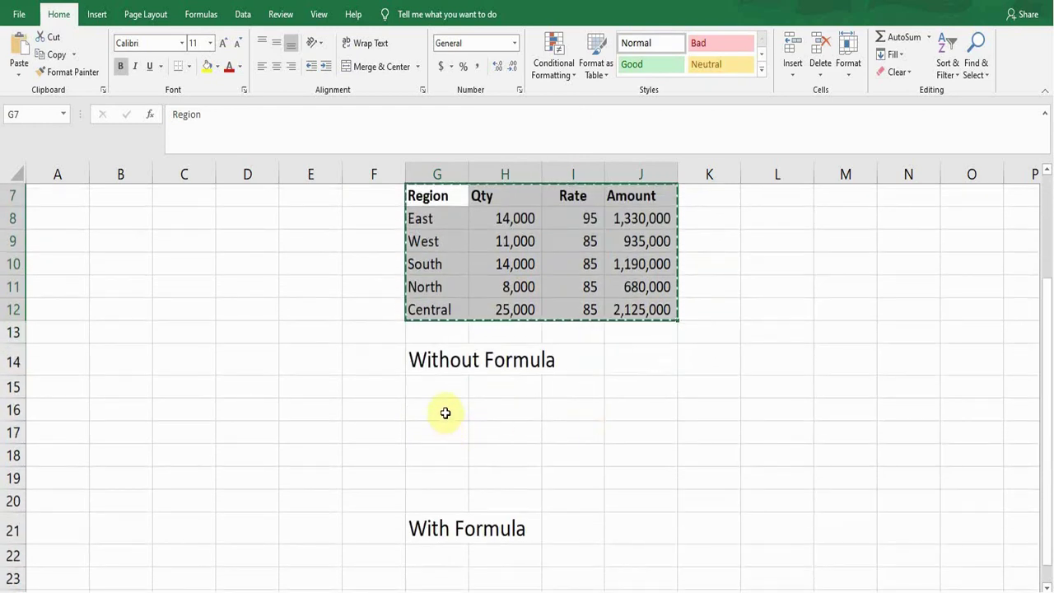
left_click(444, 412)
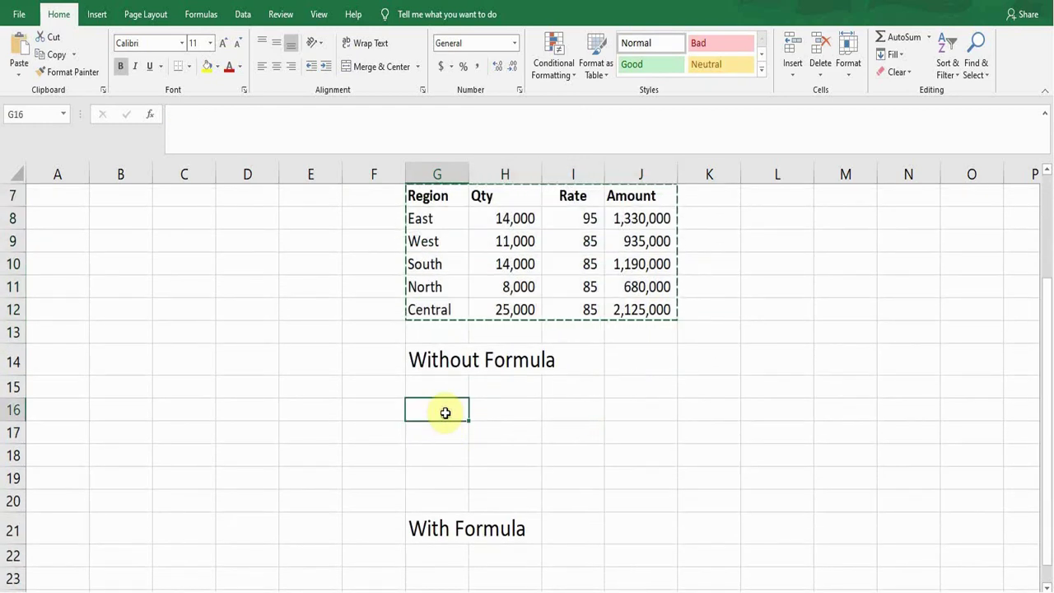
right_click(452, 407)
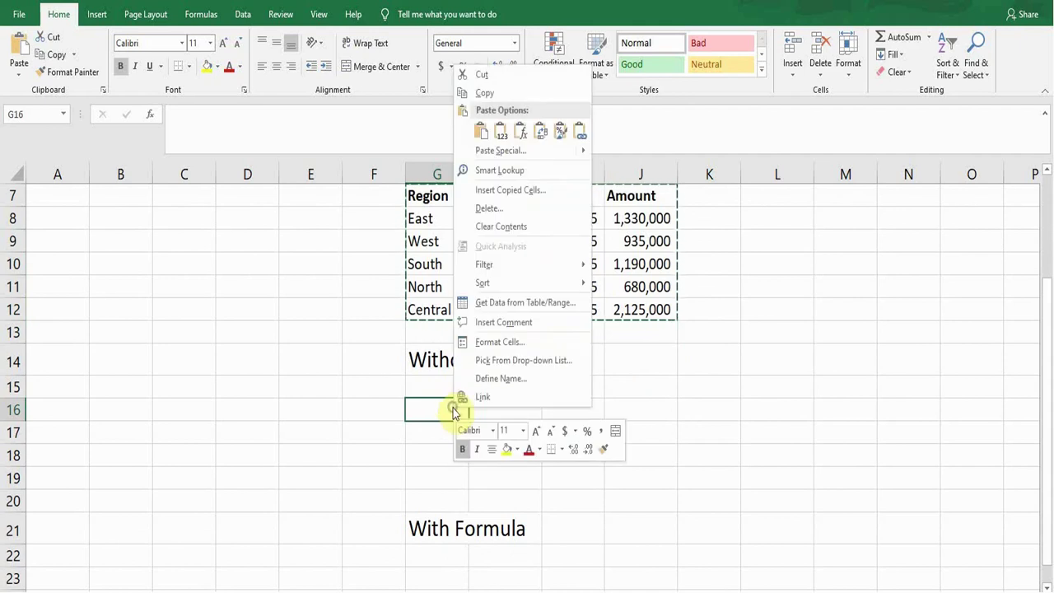
left_click(540, 134)
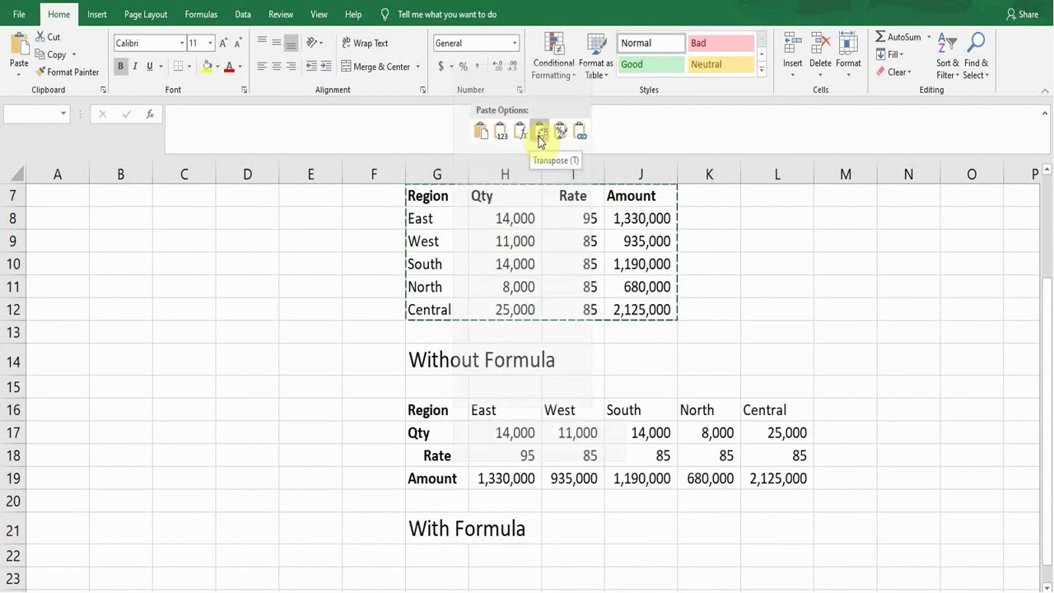
left_click(540, 133)
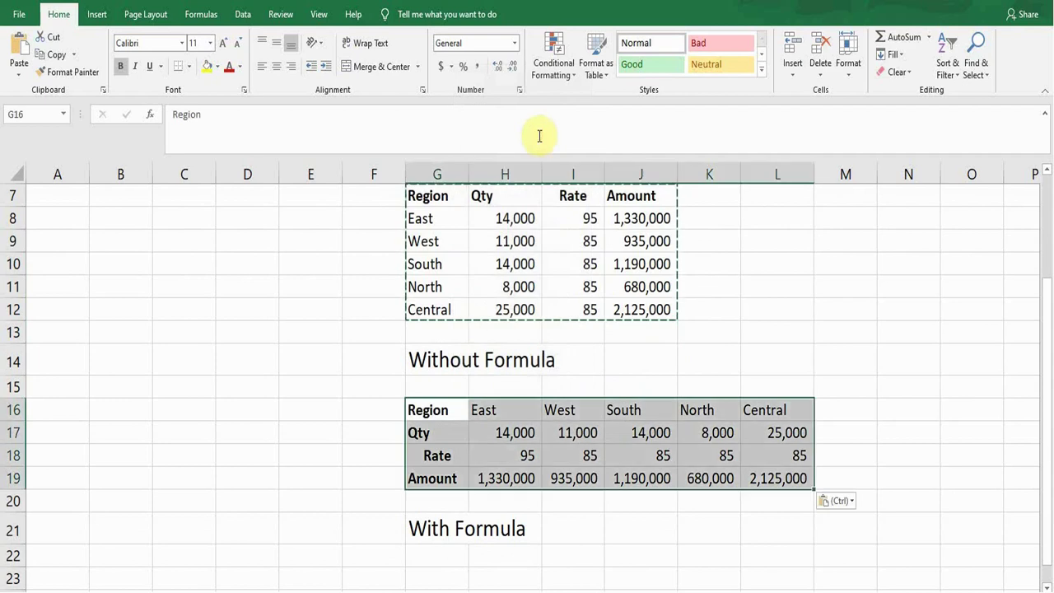
- Compare the pasted table's row labels, region headers and East amount formula with the source table
left_click(550, 445)
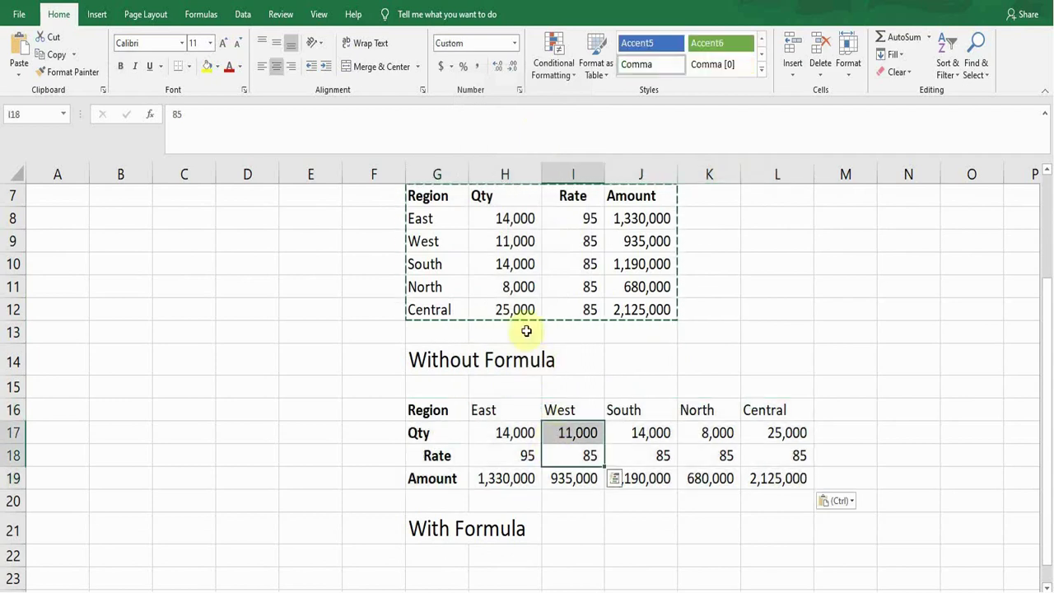
left_click(484, 198)
left_click(425, 458)
left_click(425, 479)
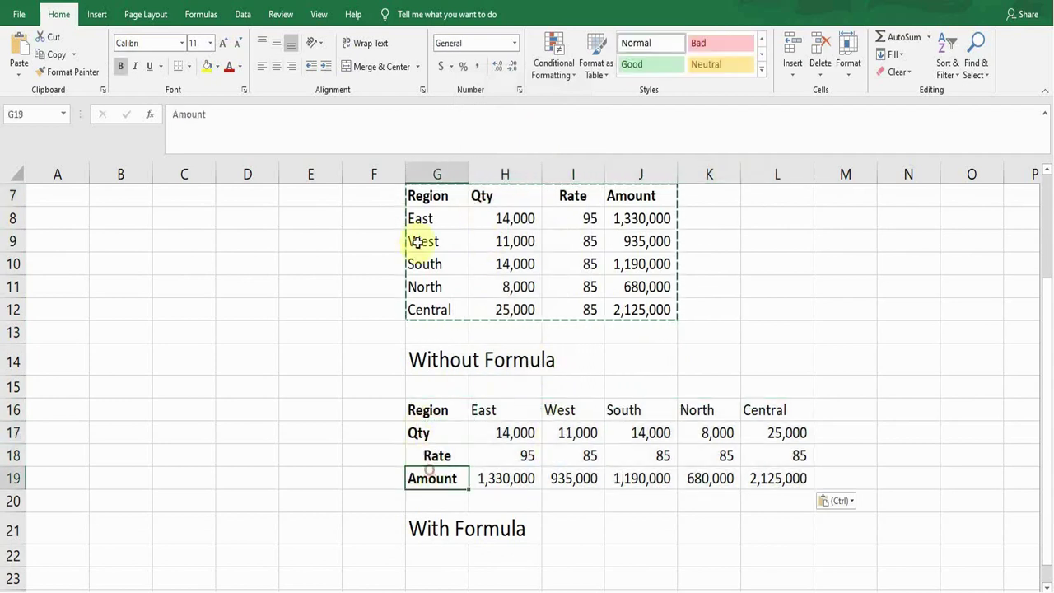
left_click(424, 241)
left_click(428, 287)
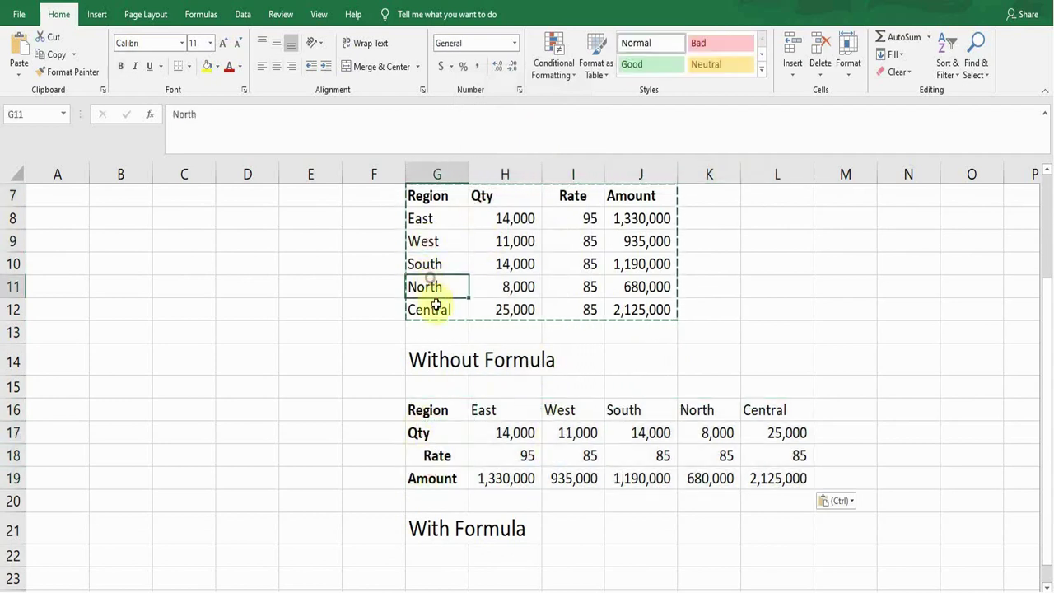
left_click(502, 409)
left_click(560, 409)
left_click(641, 412)
left_click(696, 410)
left_click(753, 408)
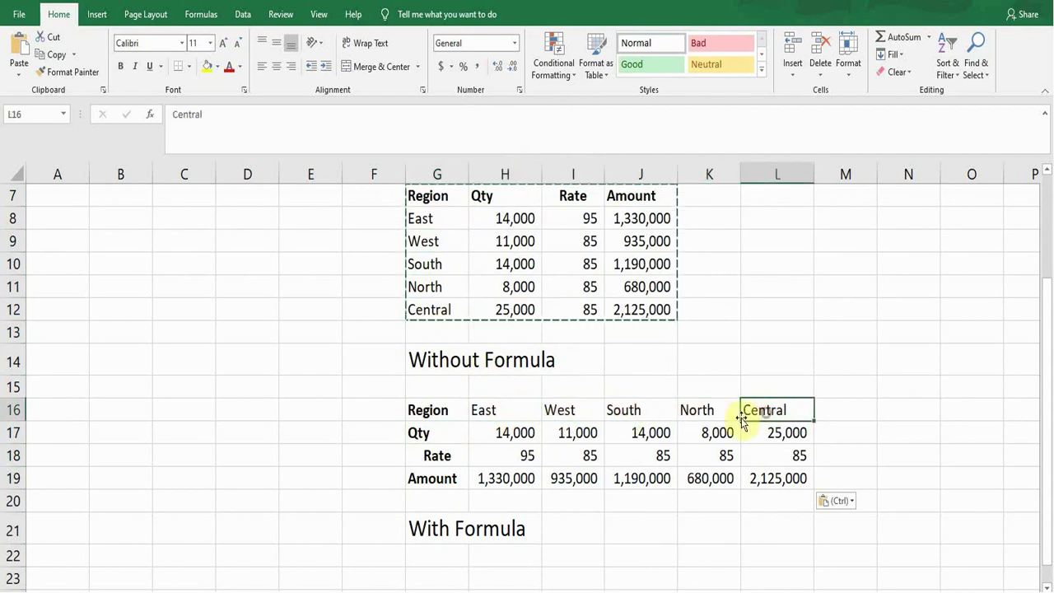
left_click(522, 478)
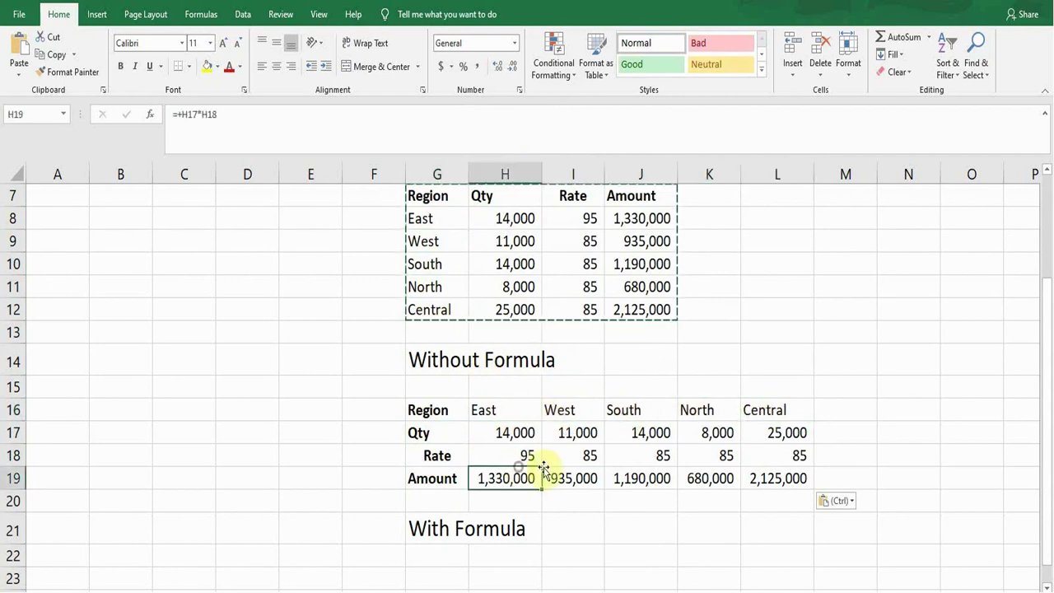
- Set the East quantity in the source table to 15000 and check the matching cell in the transposed copy
scroll(572, 442, "up", 1)
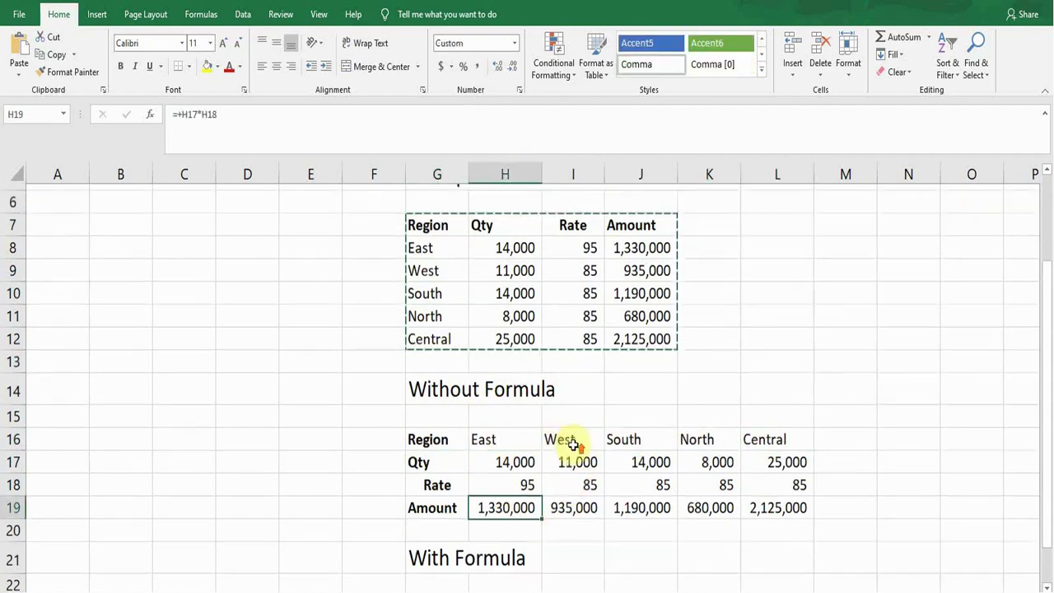
left_click(501, 306)
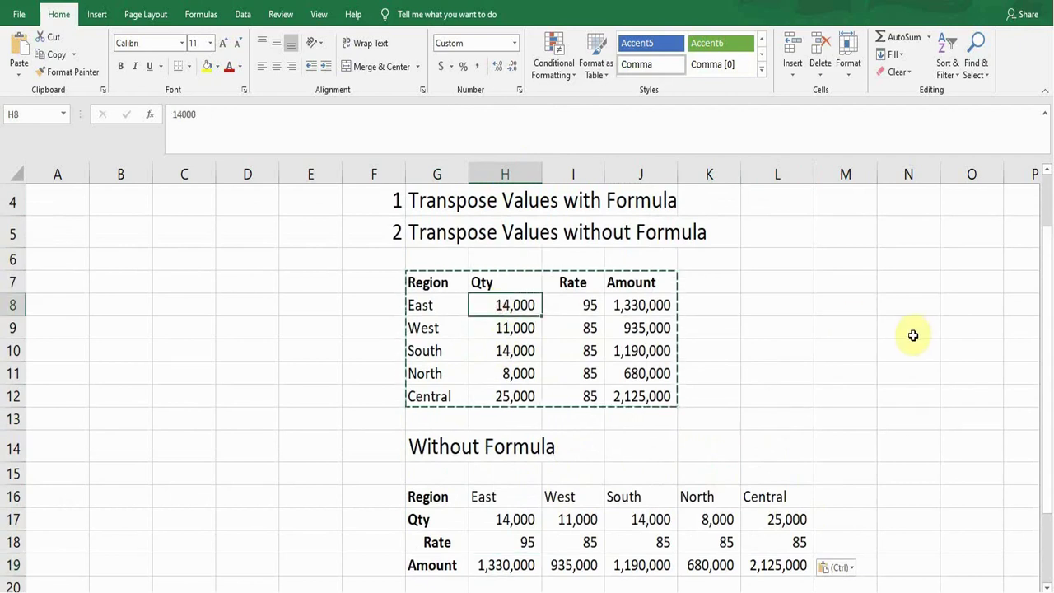
type("15")
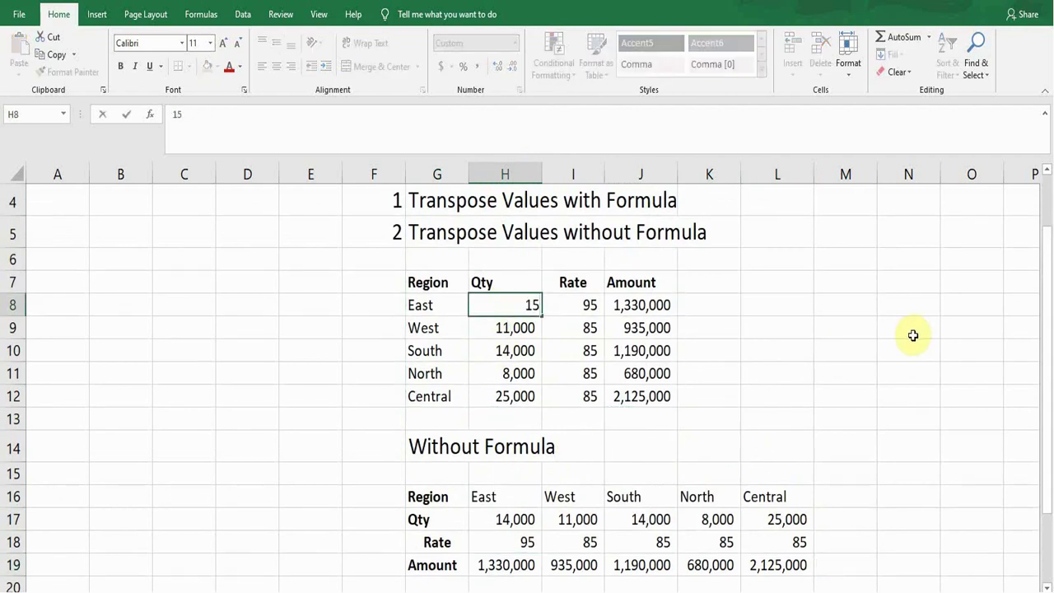
type("000")
key("Return")
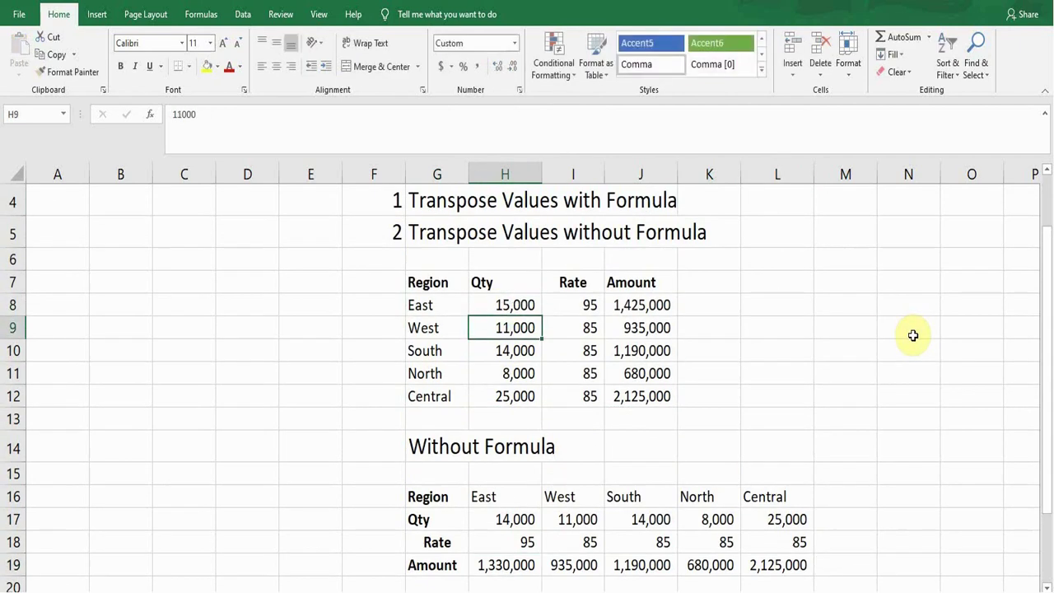
left_click(495, 521)
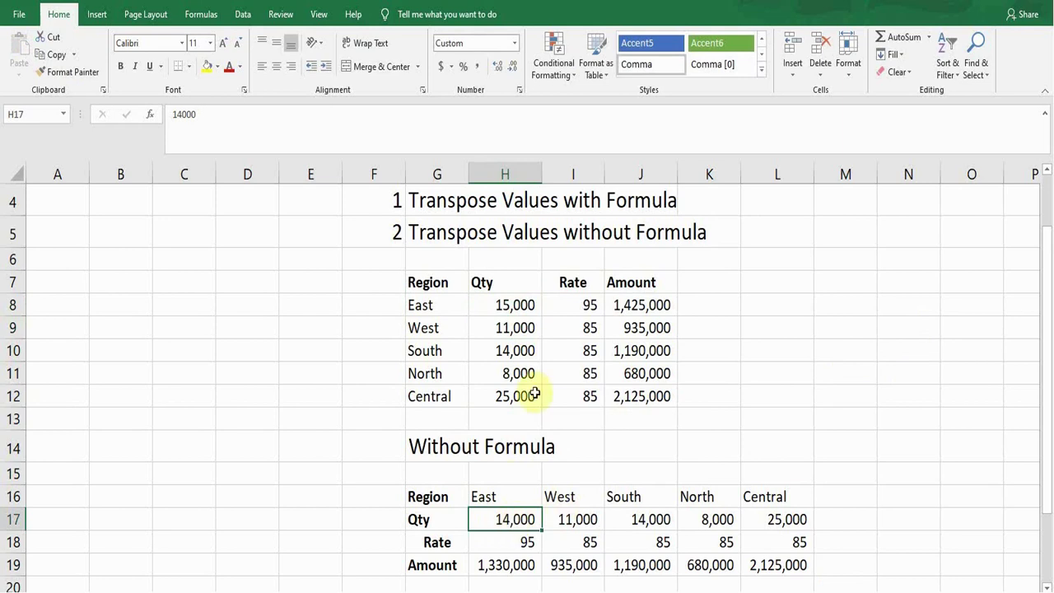
- Set the East quantity in source cell H8 to 13000
left_click(501, 303)
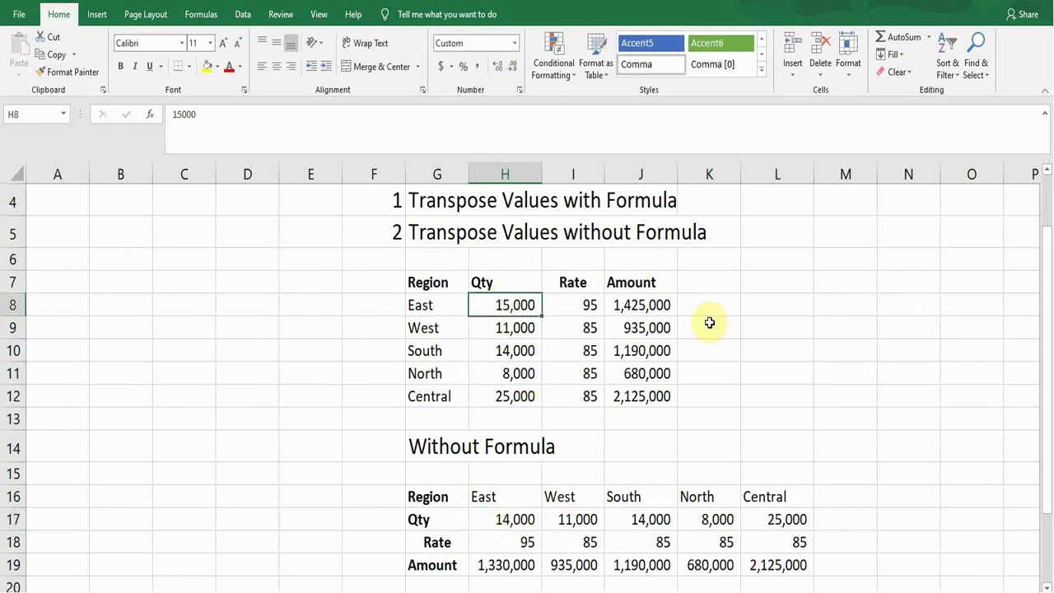
type("13000")
key("Return")
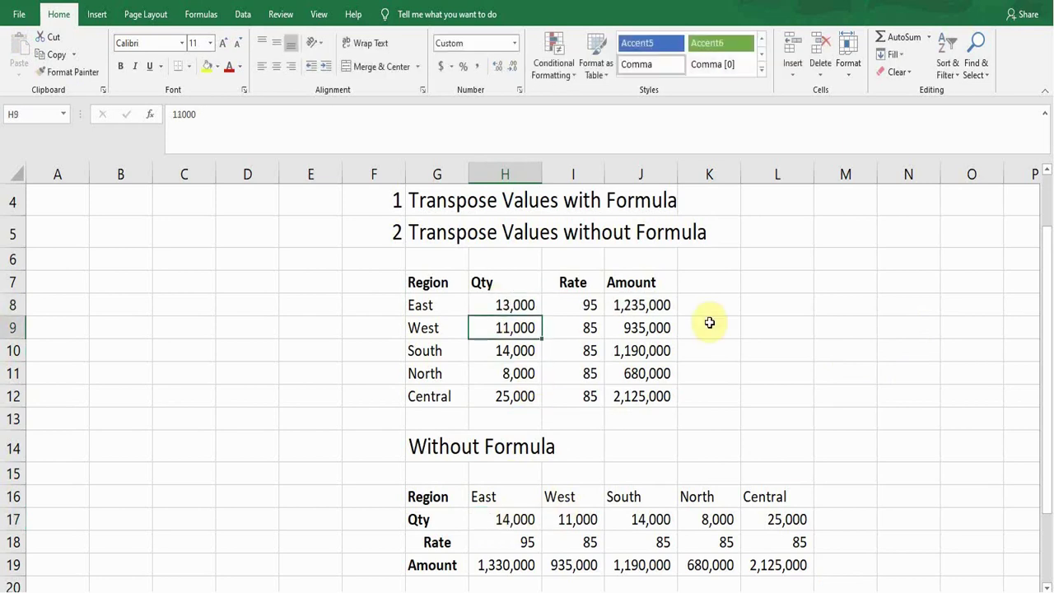
left_click(504, 351)
- Enter =TRANSPOSE(G7:J12) as an array formula across G22:L24 under the "With Formula" heading
scroll(666, 408, "down", 2)
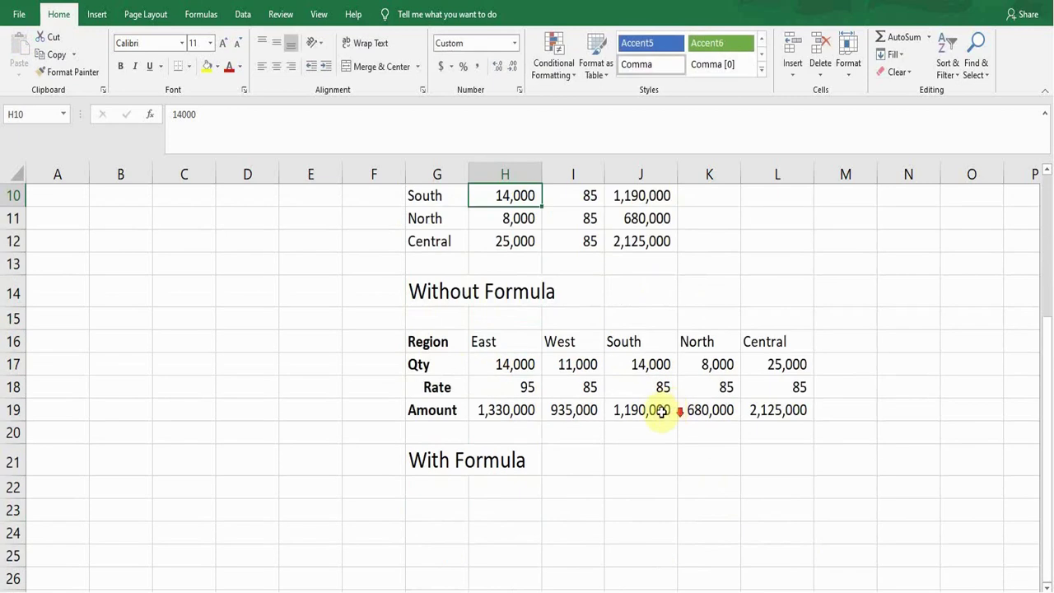
left_click(441, 486)
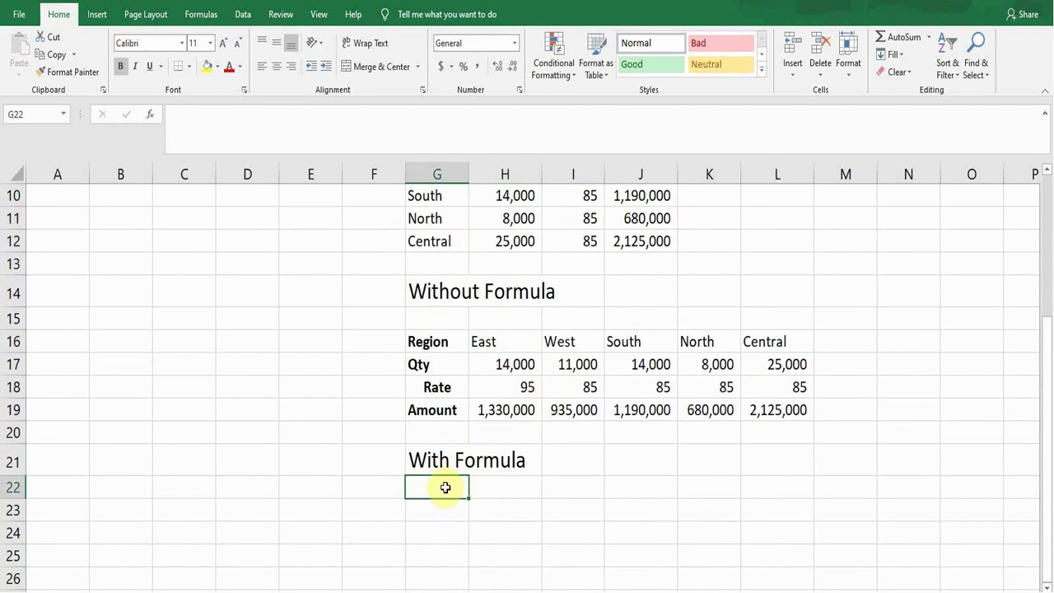
left_click_drag(443, 486, 760, 526)
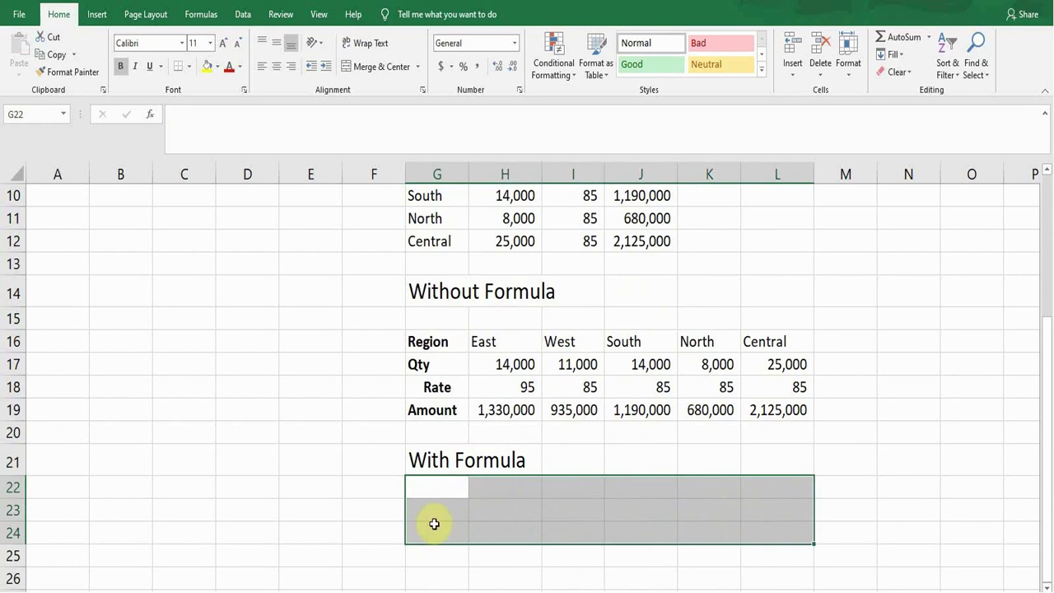
left_click(202, 114)
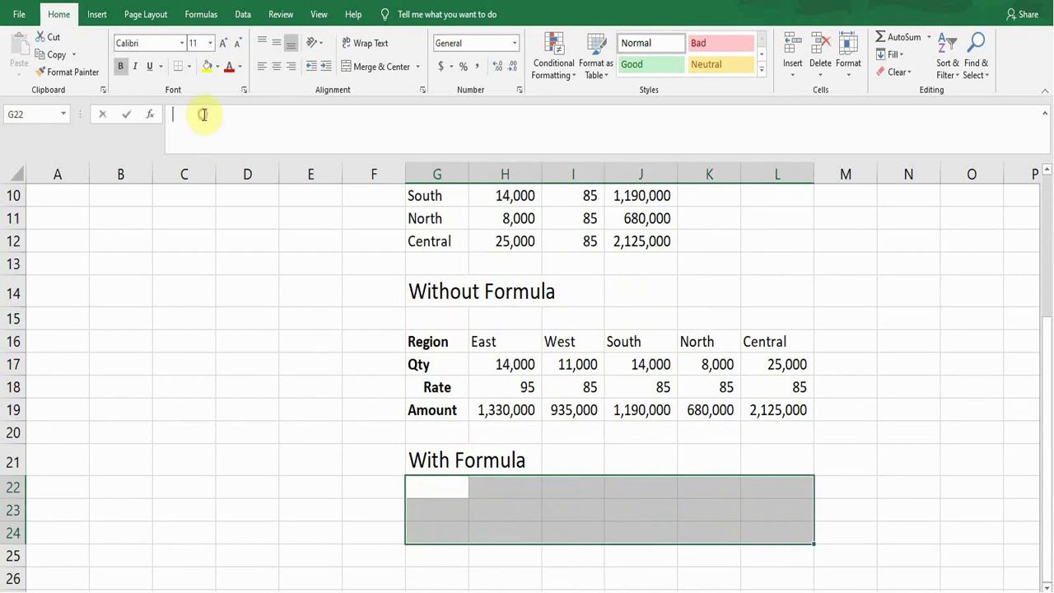
type("=tran")
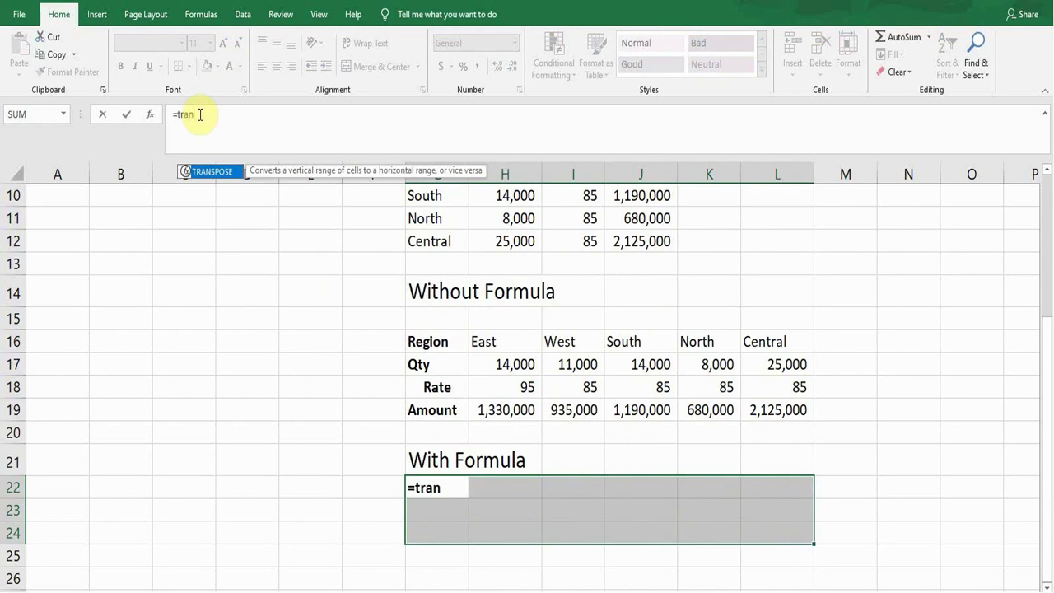
key("Tab")
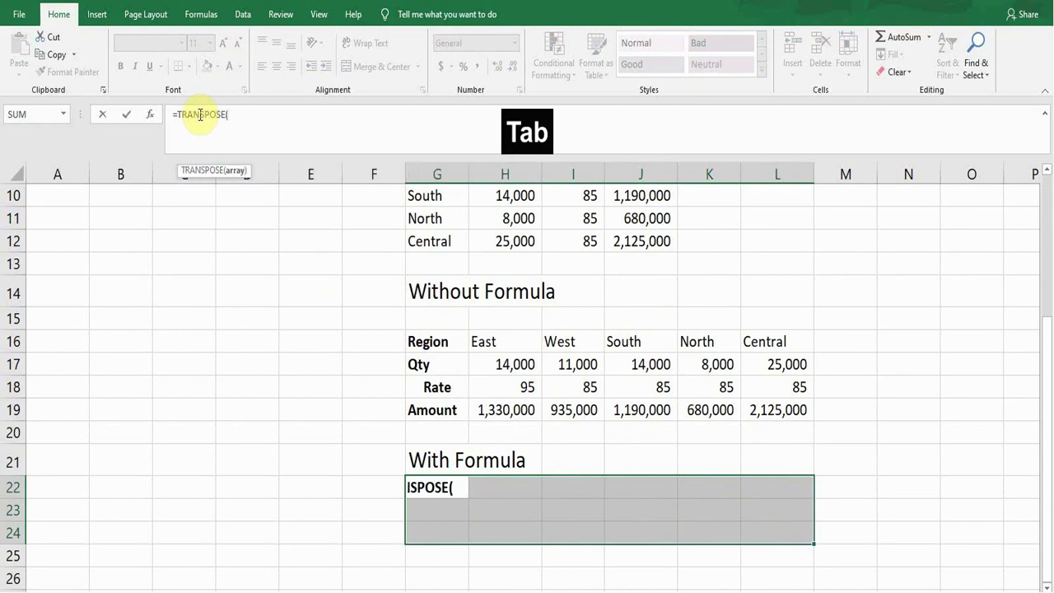
scroll(765, 425, "up", 1)
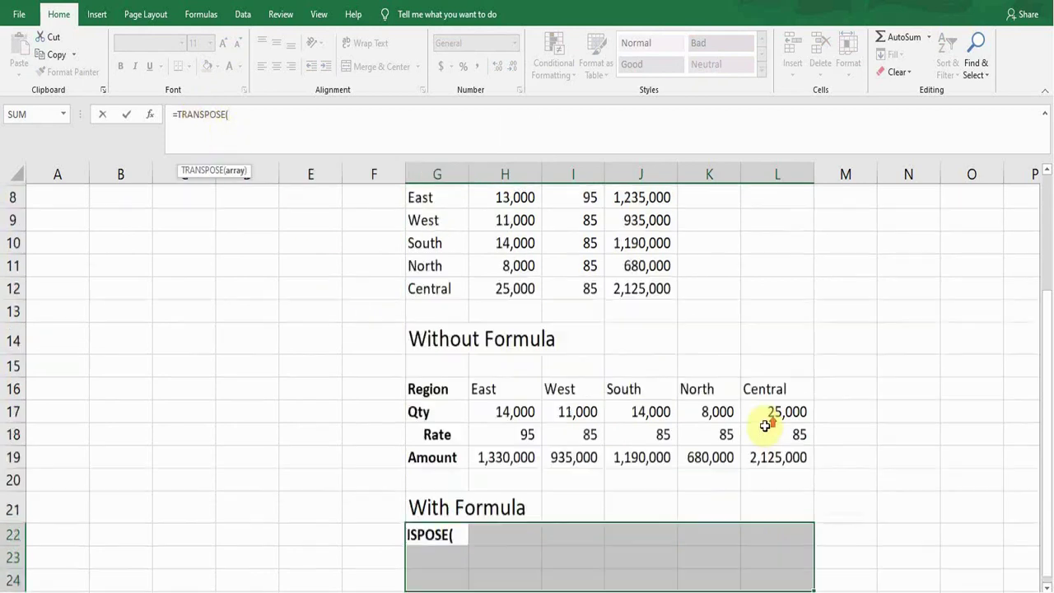
scroll(765, 425, "up", 2)
left_click_drag(437, 280, 679, 395)
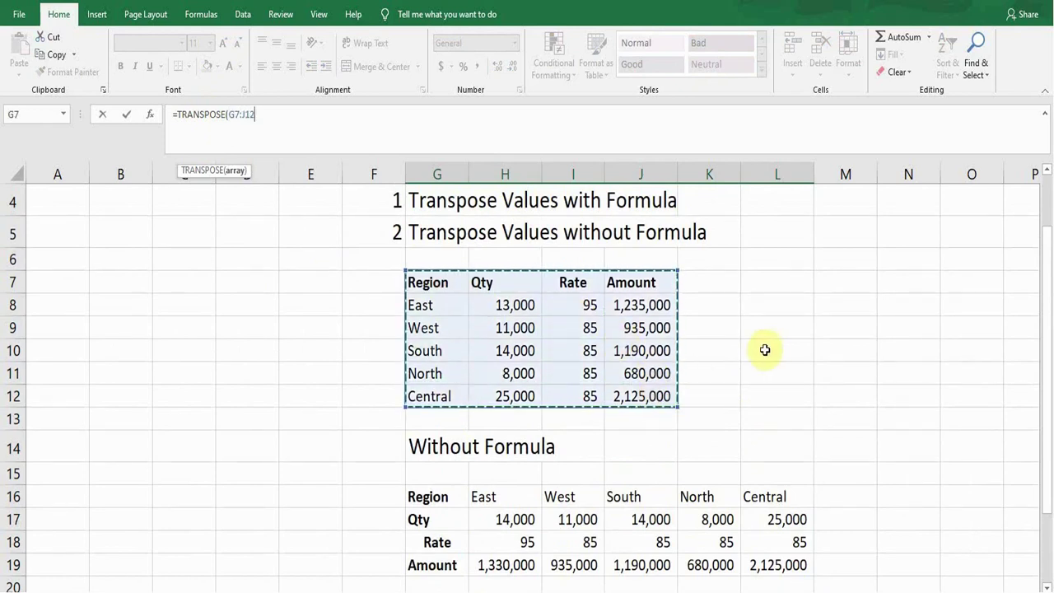
type(")")
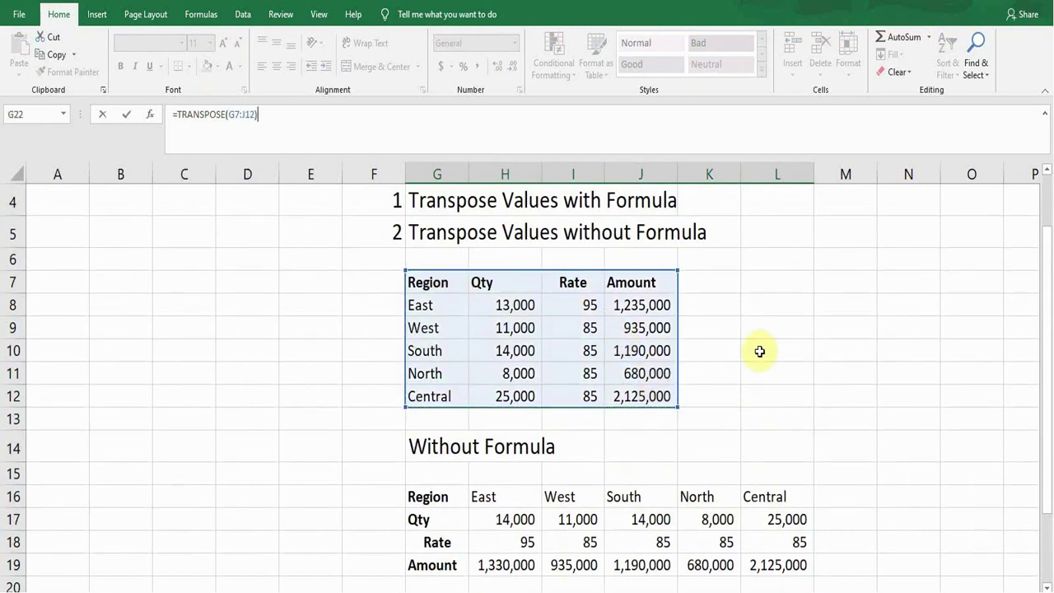
scroll(816, 366, "down", 3)
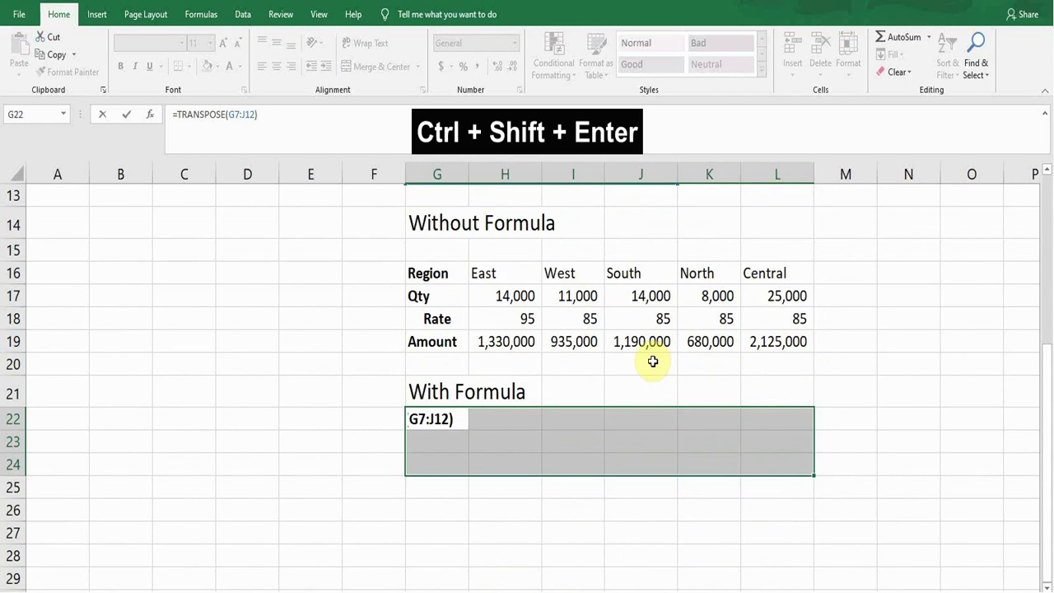
key("ctrl+shift+Return")
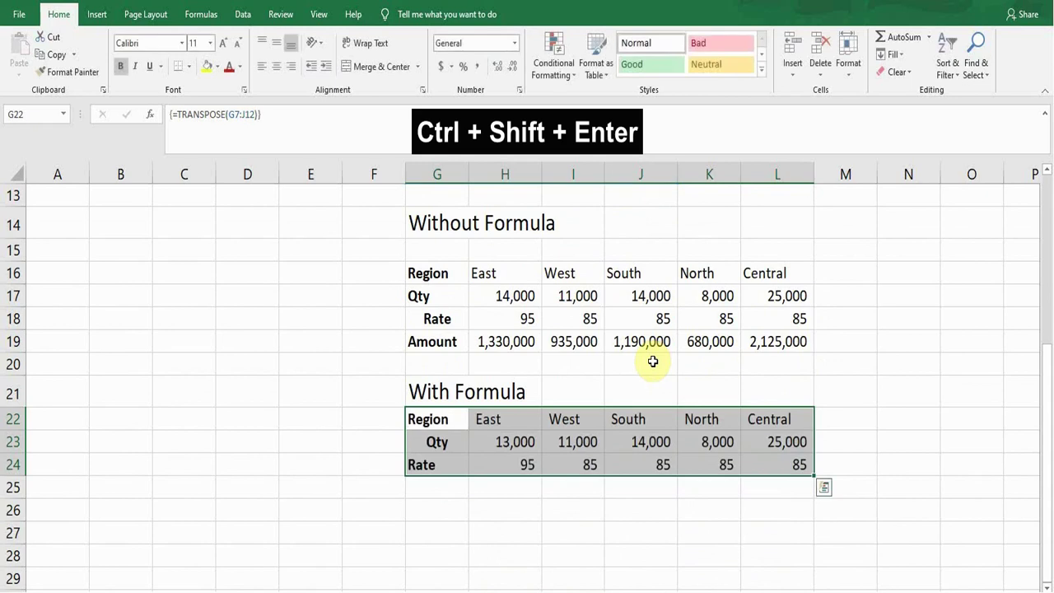
- Inspect the row labels and the East and West headers of the formula-based transposed table
key("Down")
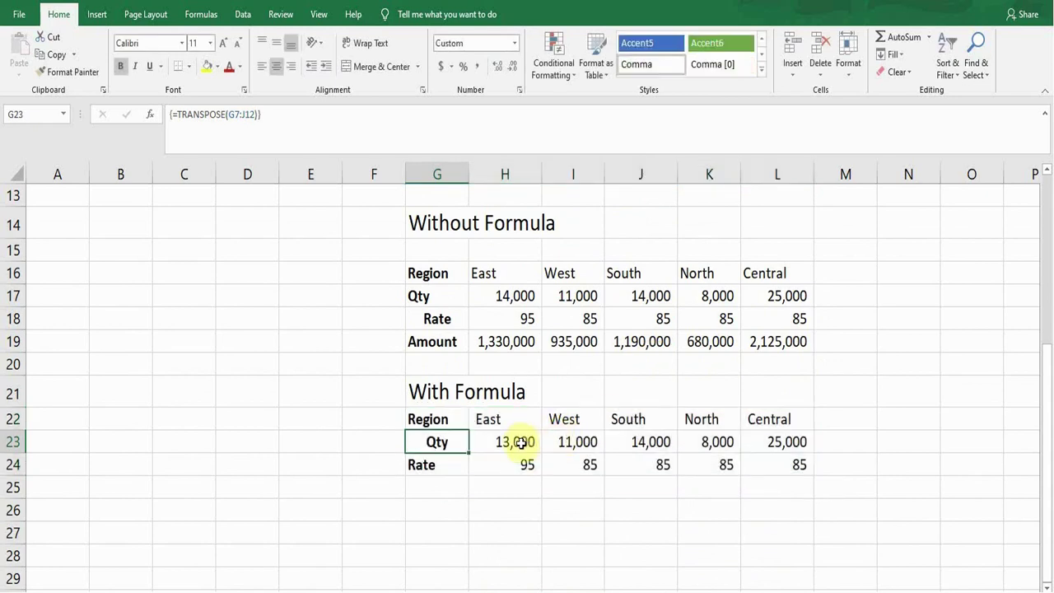
scroll(520, 442, "up", 1)
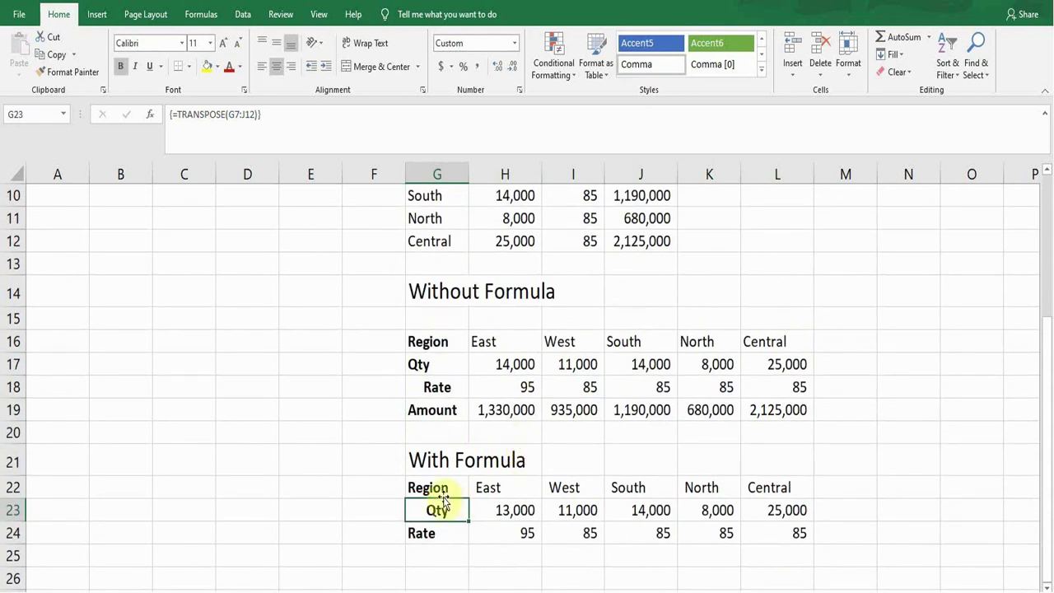
left_click(512, 482)
left_click(593, 484)
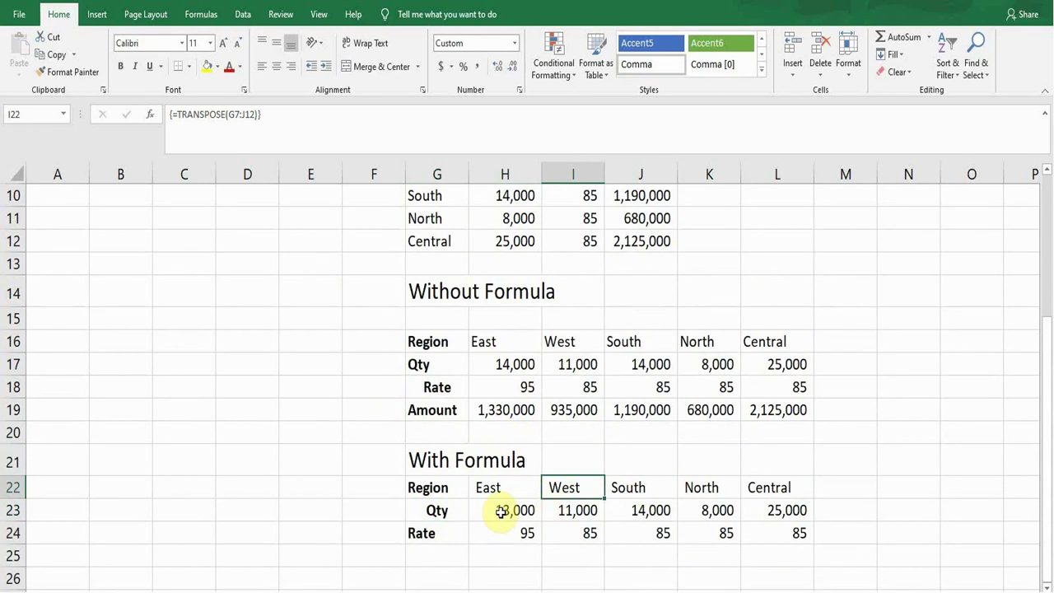
- Set the East quantity in source cell H8 to 15000 and check the matching cell H23 in the formula-based table
scroll(518, 494, "up", 2)
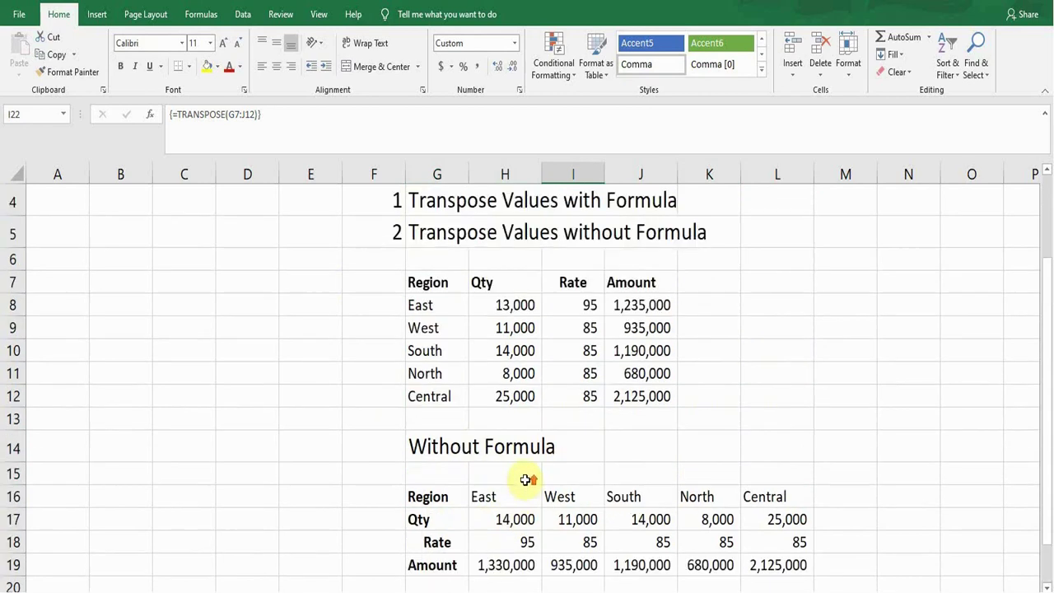
left_click(500, 306)
type("15000")
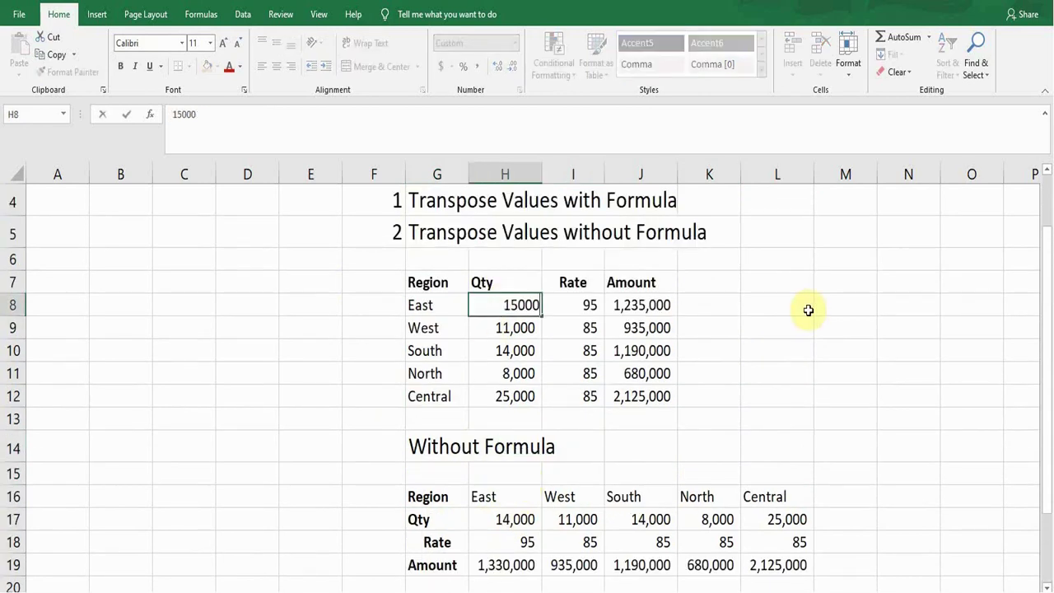
key("Return")
scroll(814, 317, "down", 2)
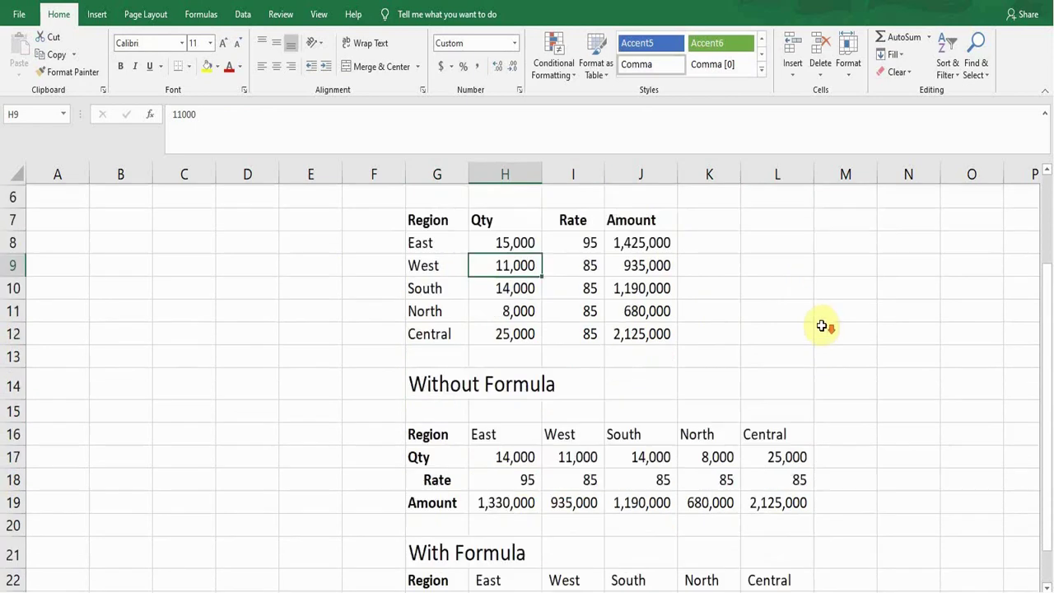
left_click(502, 512)
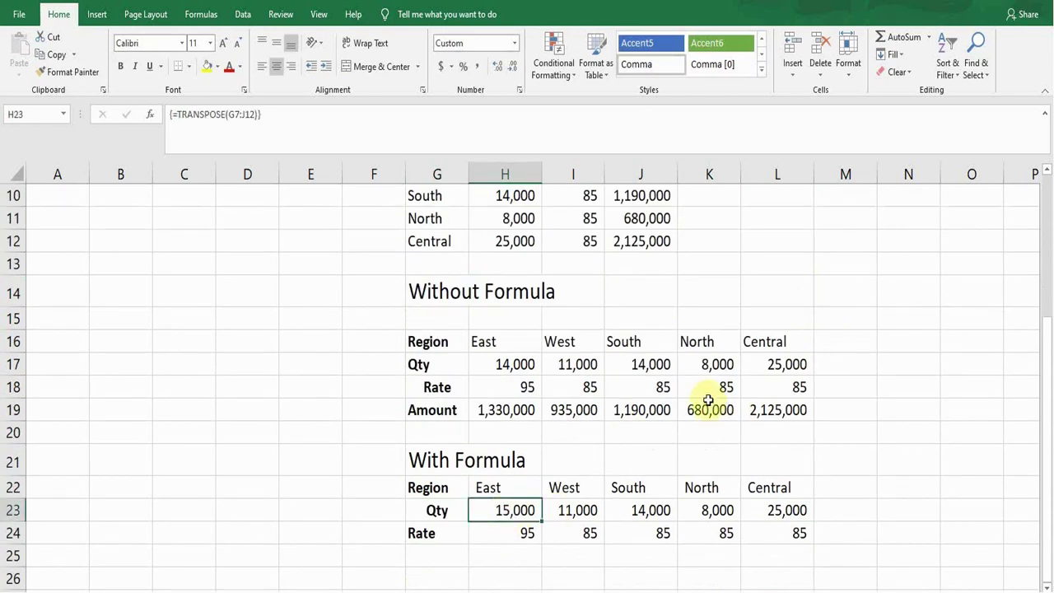
- Compare the East quantity in source cell H8 with its counterparts in the formula-based table and the pasted table
scroll(686, 403, "up", 2)
left_click(511, 307)
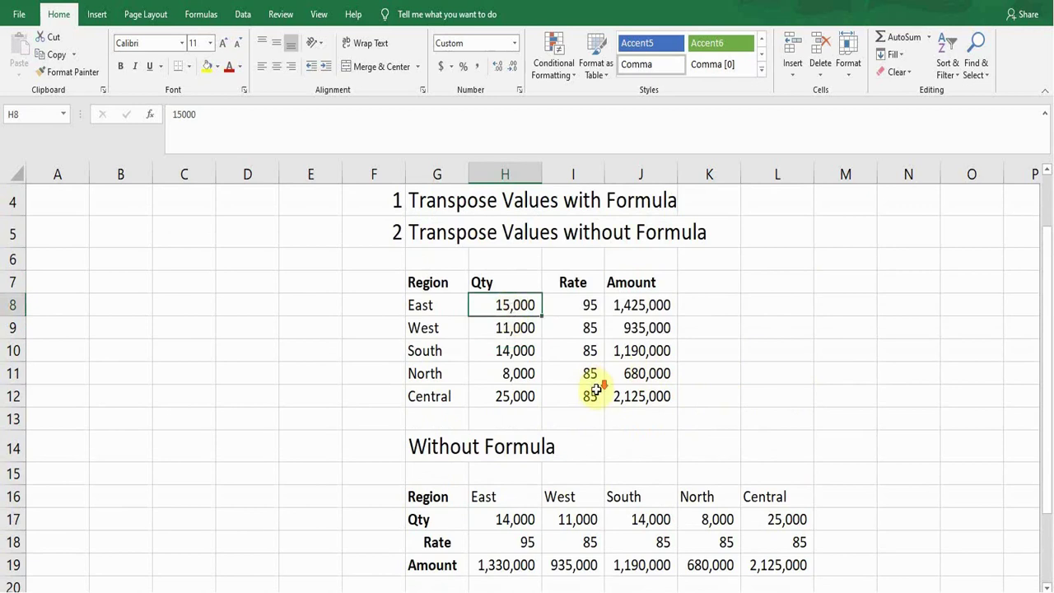
scroll(590, 384, "down", 3)
left_click(496, 438)
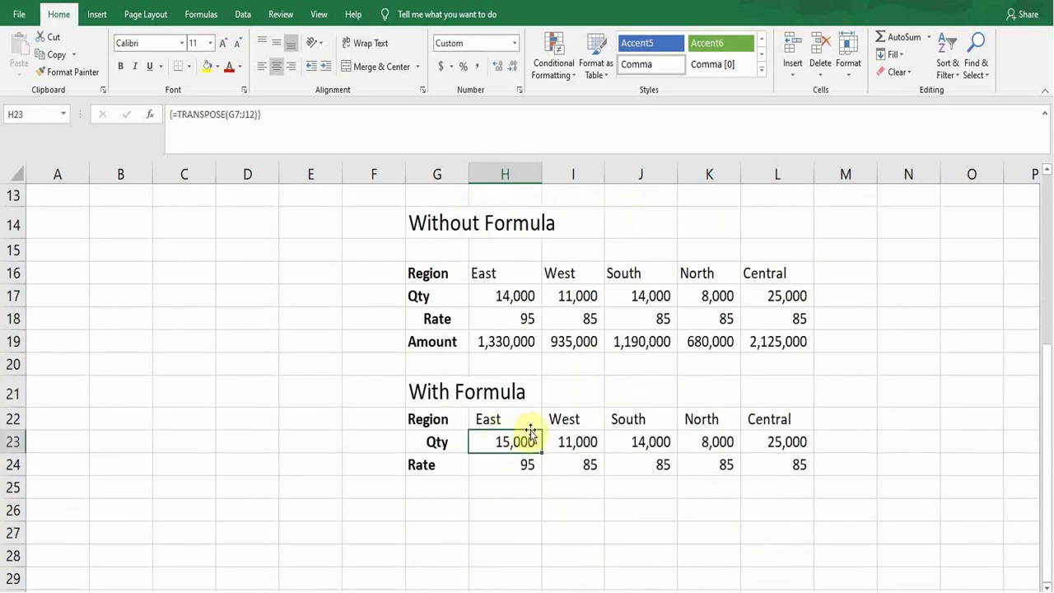
scroll(528, 430, "up", 1)
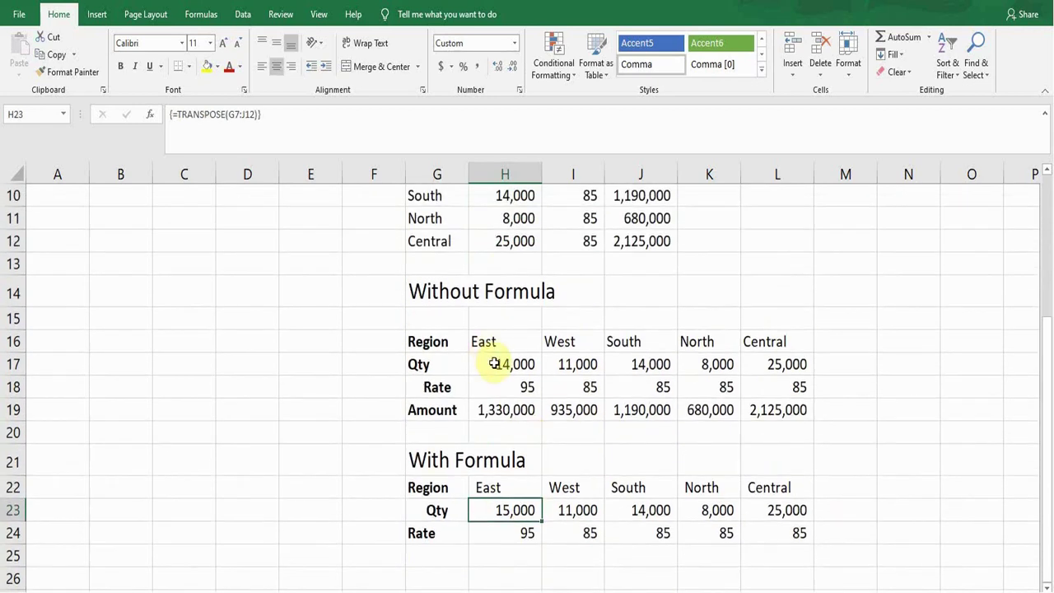
left_click(493, 363)
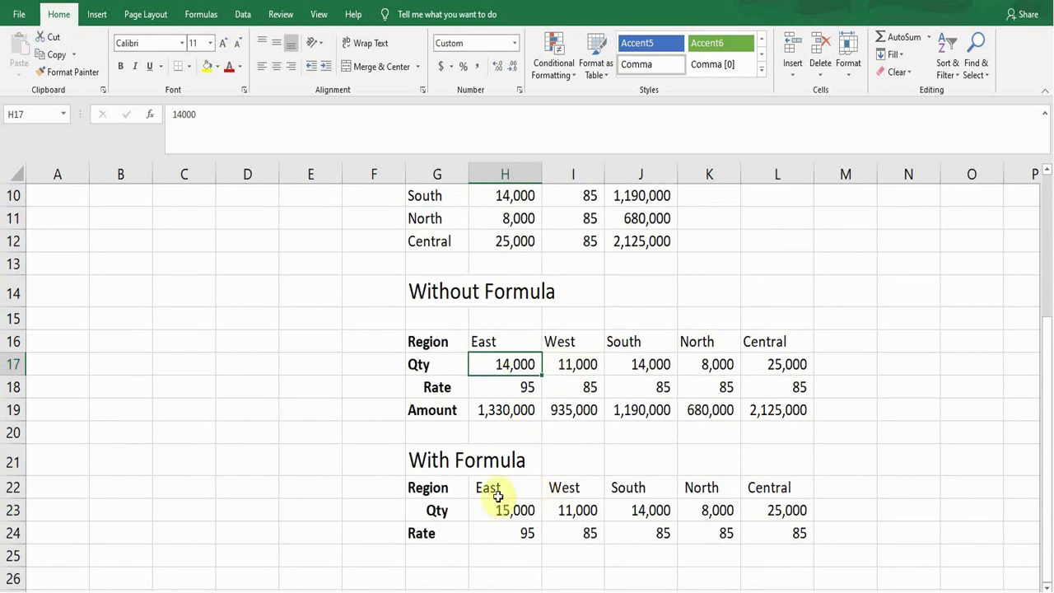
scroll(498, 495, "up", 2)
left_click(513, 348)
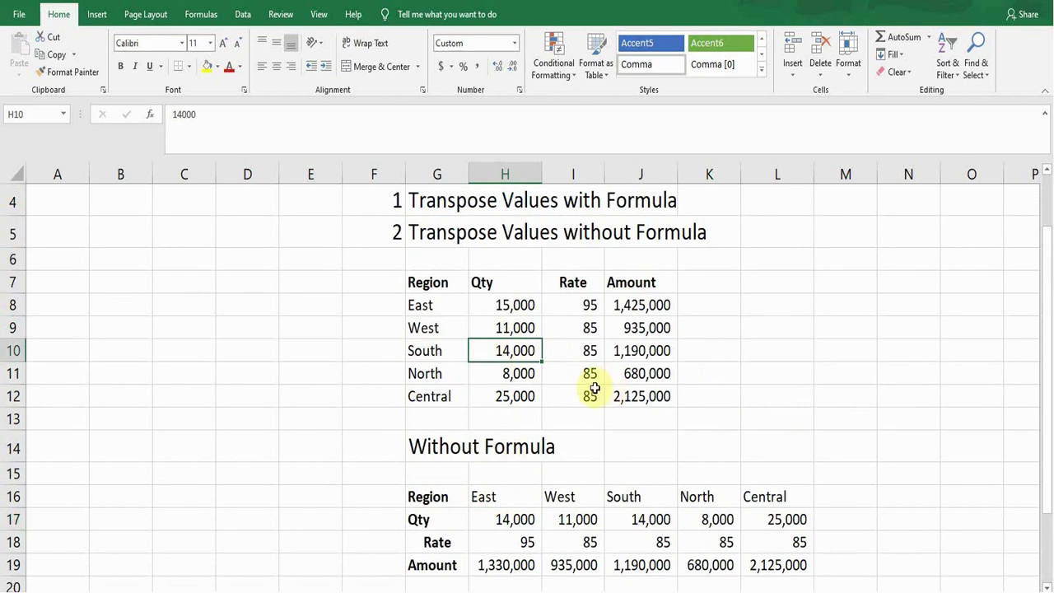
scroll(584, 388, "up", 1)
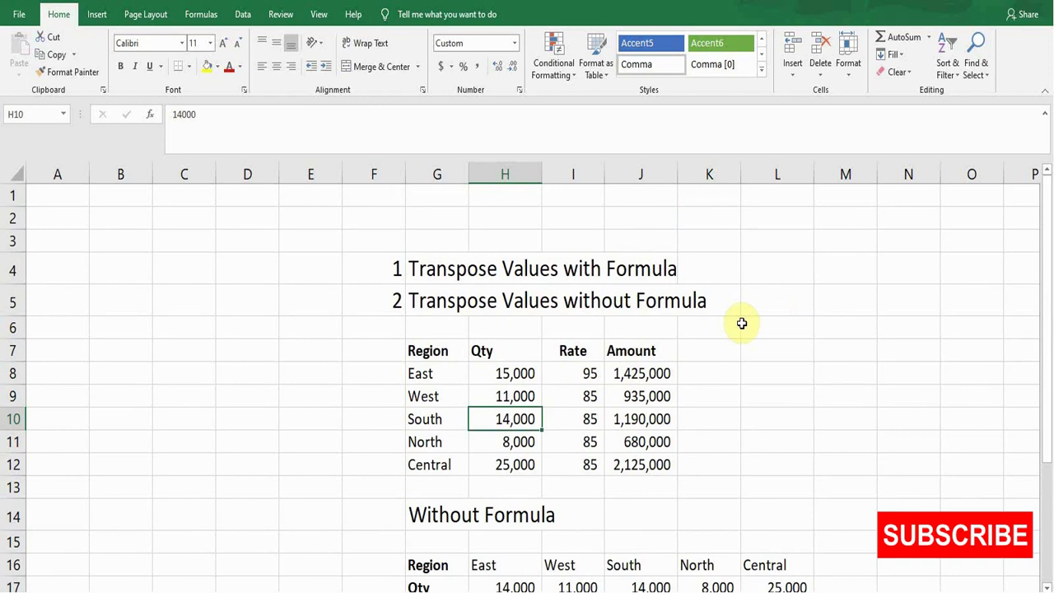
left_click(425, 243)
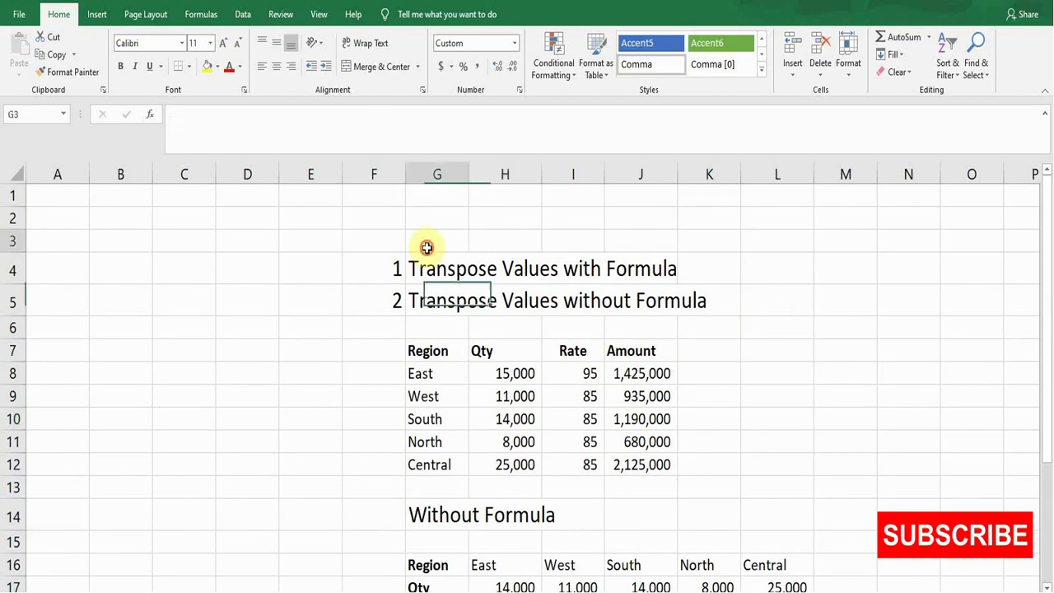